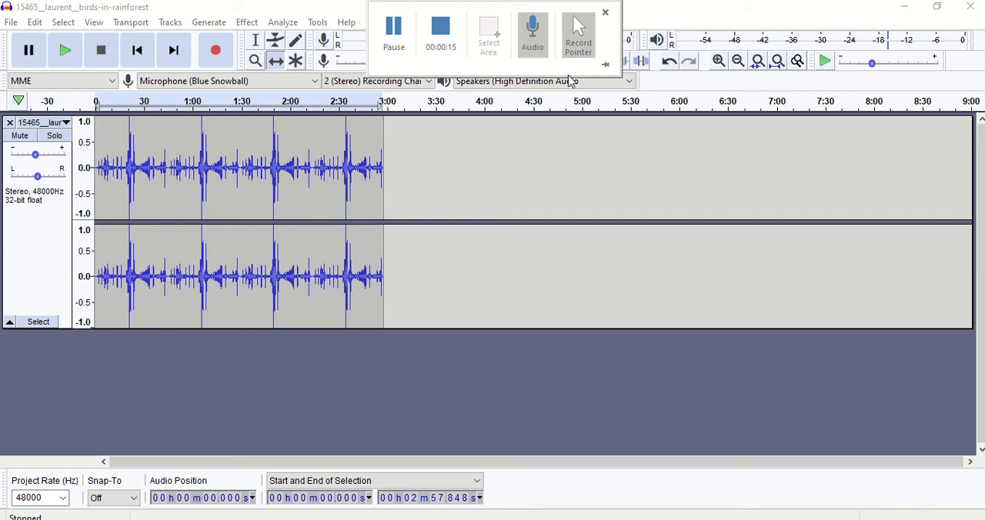
Step: Shrink the project window to reveal the desktop, and import the 233668 audio file as a new track
{"action": "double_click", "coordinate": [653, 20]}
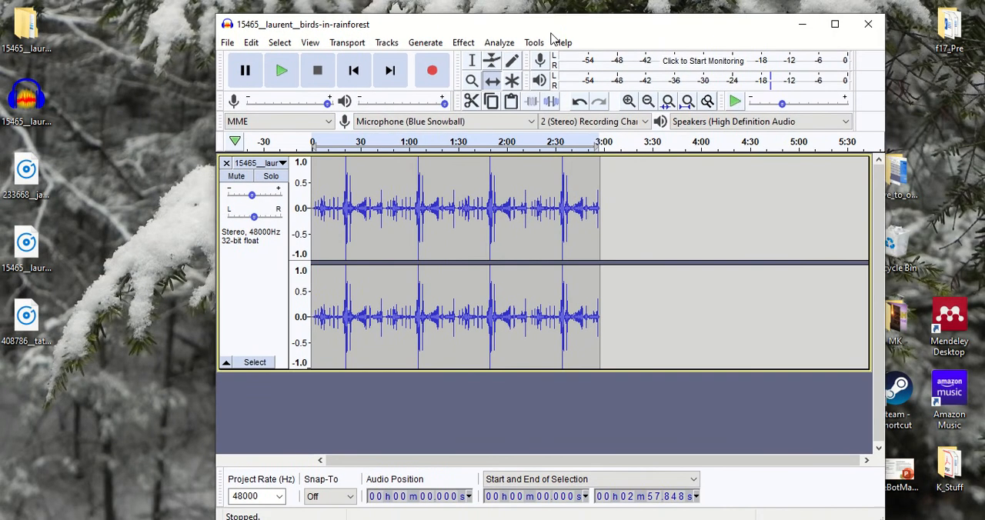
{"action": "left_click_drag", "start_coordinate": [551, 37], "coordinate": [625, 25]}
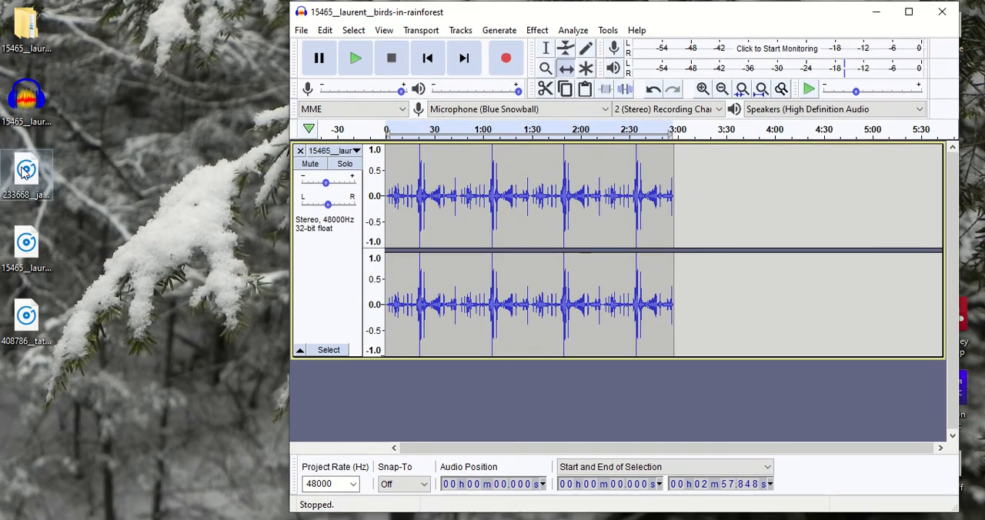
{"action": "left_click_drag", "start_coordinate": [23, 174], "coordinate": [451, 403]}
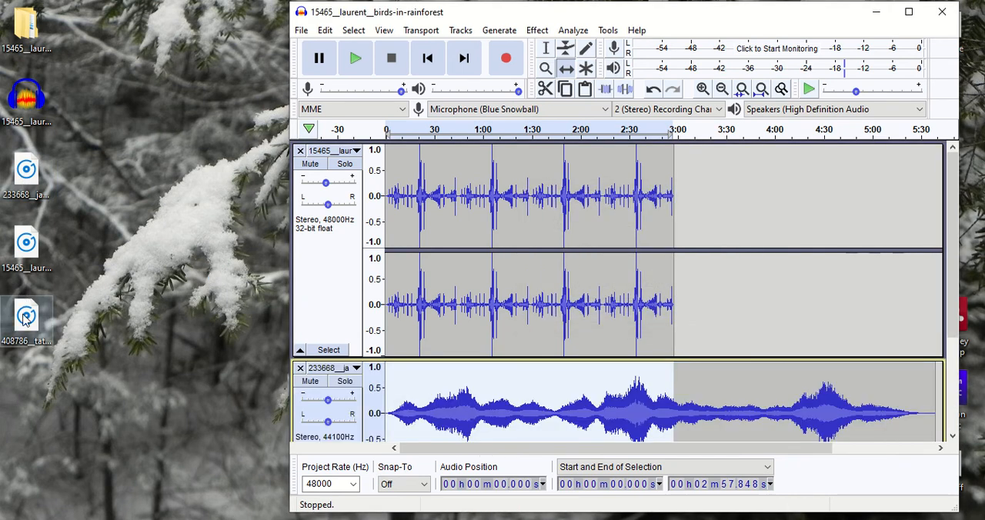
{"action": "left_click_drag", "start_coordinate": [955, 274], "coordinate": [954, 392]}
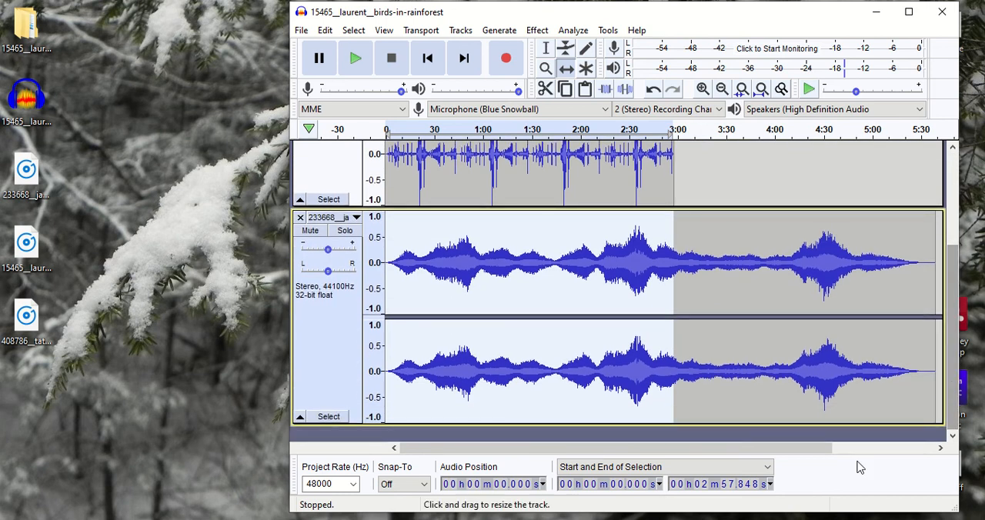
Step: Import the 408786 audio file from the desktop as a third track, and maximize the project window
{"action": "left_click_drag", "start_coordinate": [34, 334], "coordinate": [385, 440]}
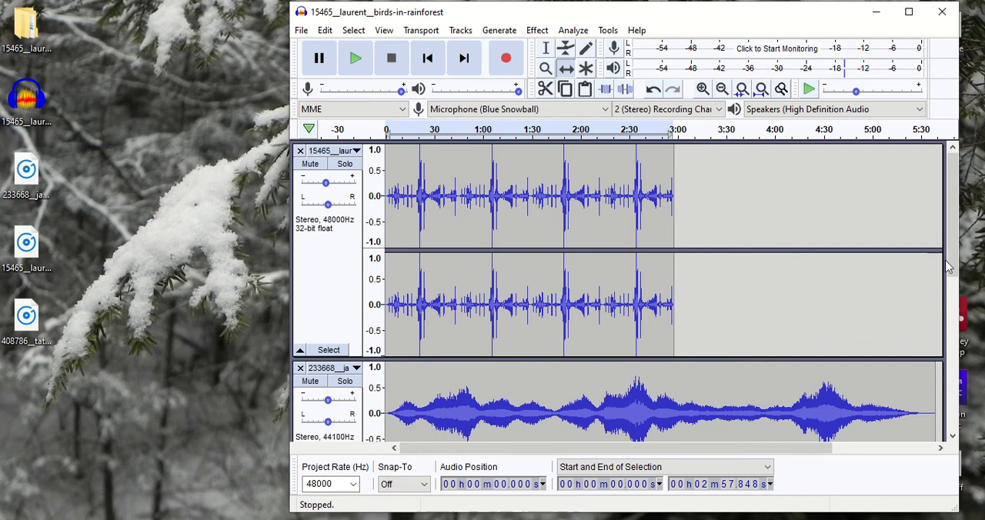
{"action": "left_click_drag", "start_coordinate": [955, 266], "coordinate": [952, 246]}
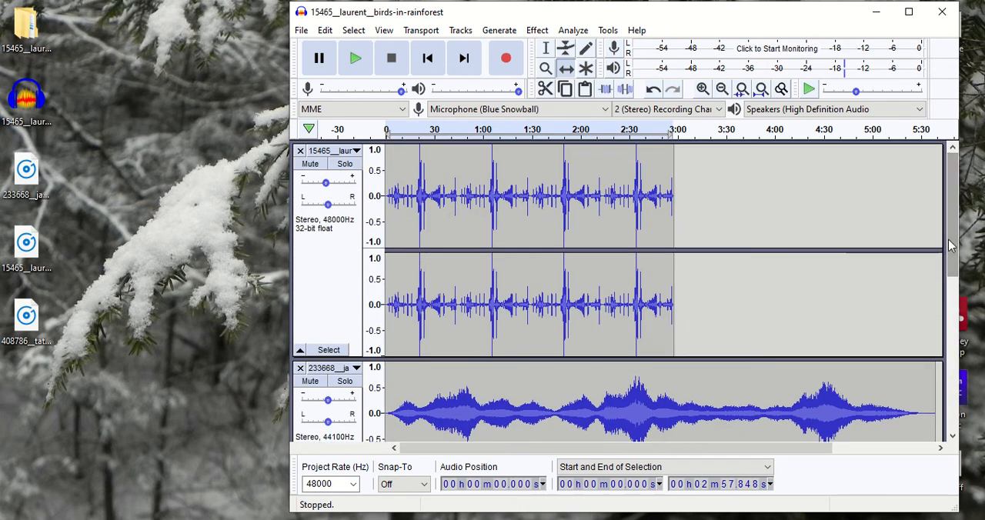
{"action": "left_click", "coordinate": [909, 11]}
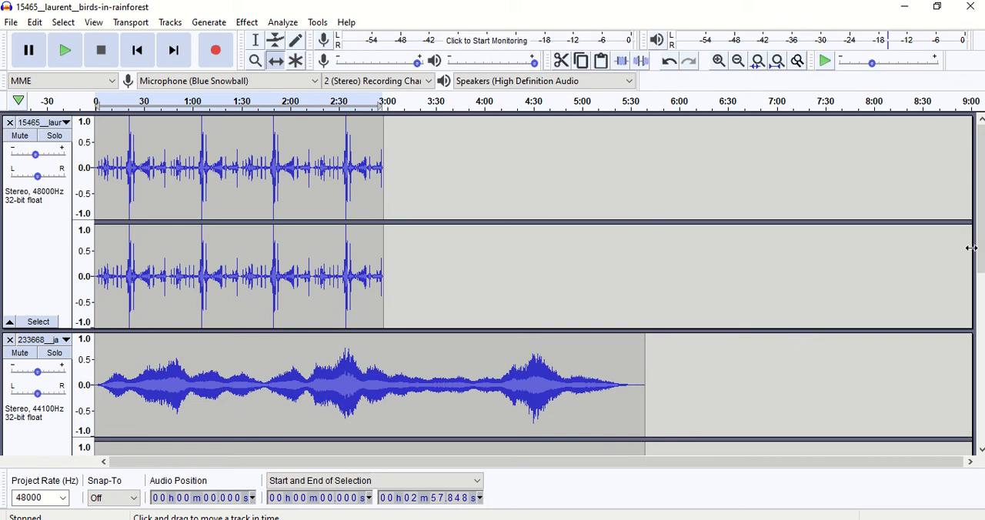
{"action": "left_click_drag", "start_coordinate": [981, 261], "coordinate": [981, 396]}
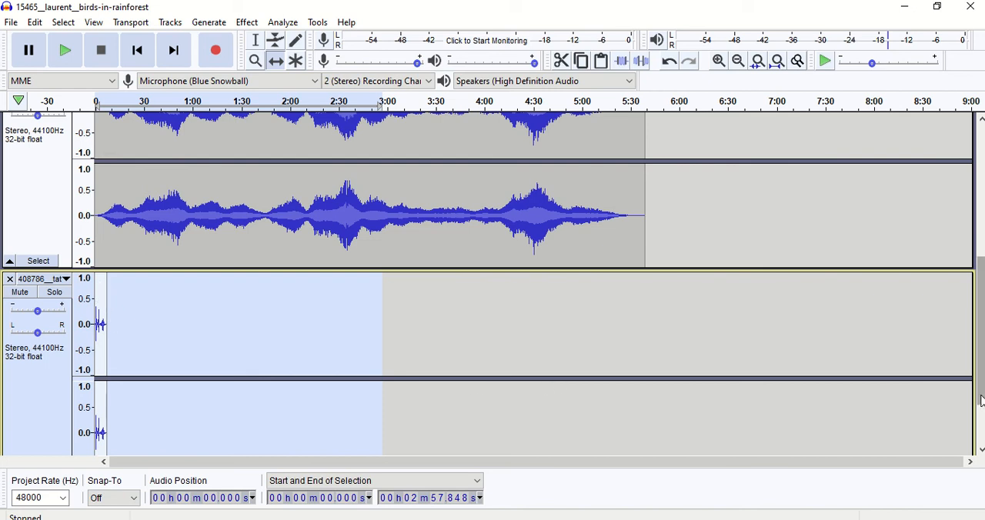
{"action": "left_click_drag", "start_coordinate": [982, 400], "coordinate": [965, 252]}
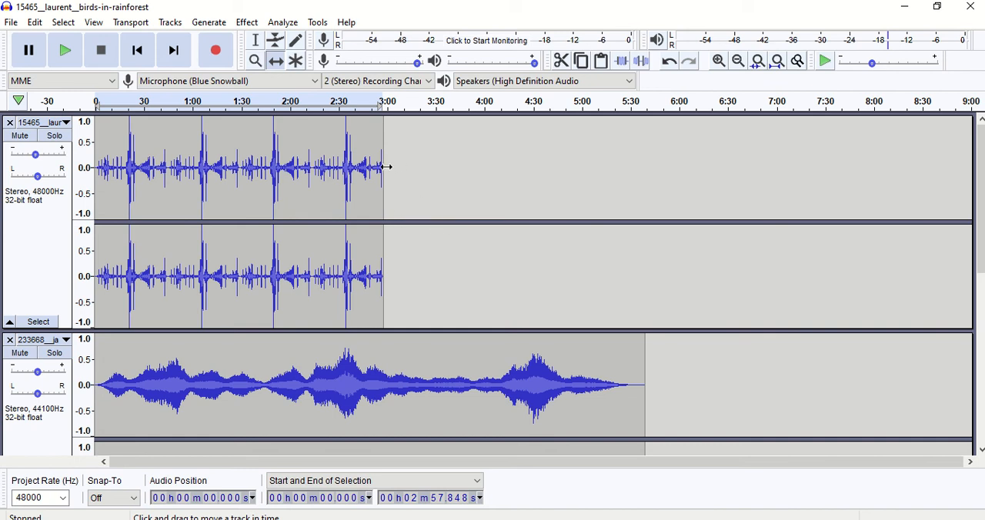
Step: Select the birds-in-rainforest passage from about 2:14.4 to 2:27.8, preview the cut and delete the passage
{"action": "left_click", "coordinate": [255, 45]}
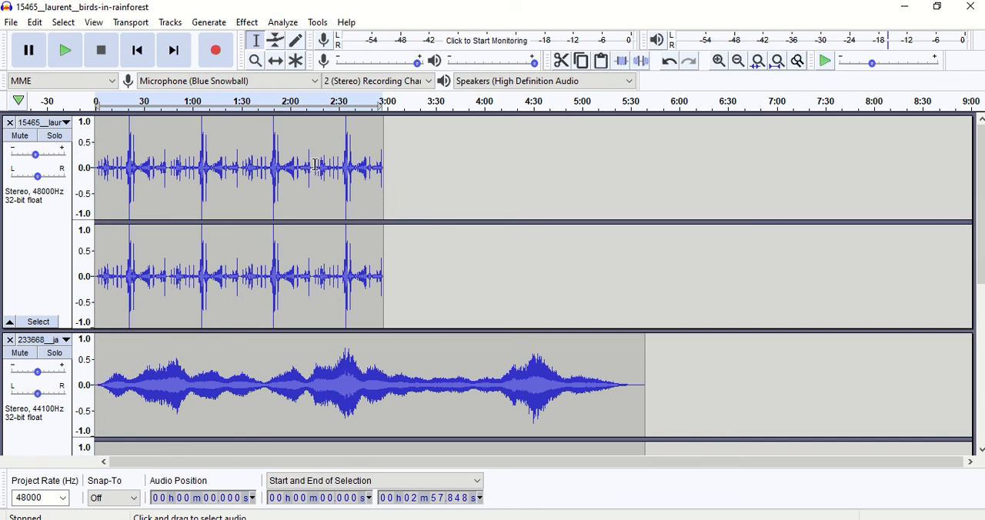
{"action": "left_click_drag", "start_coordinate": [313, 164], "coordinate": [335, 170]}
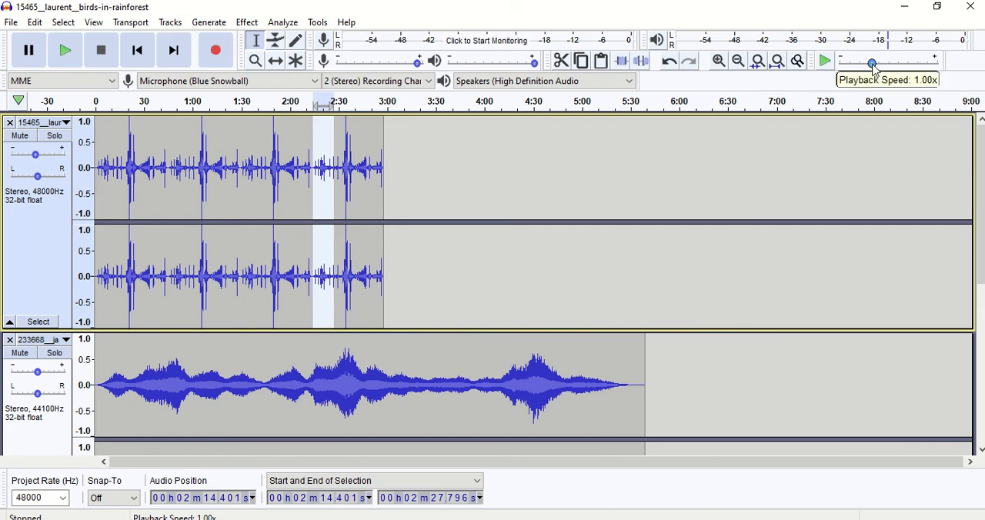
{"action": "left_click", "coordinate": [719, 61]}
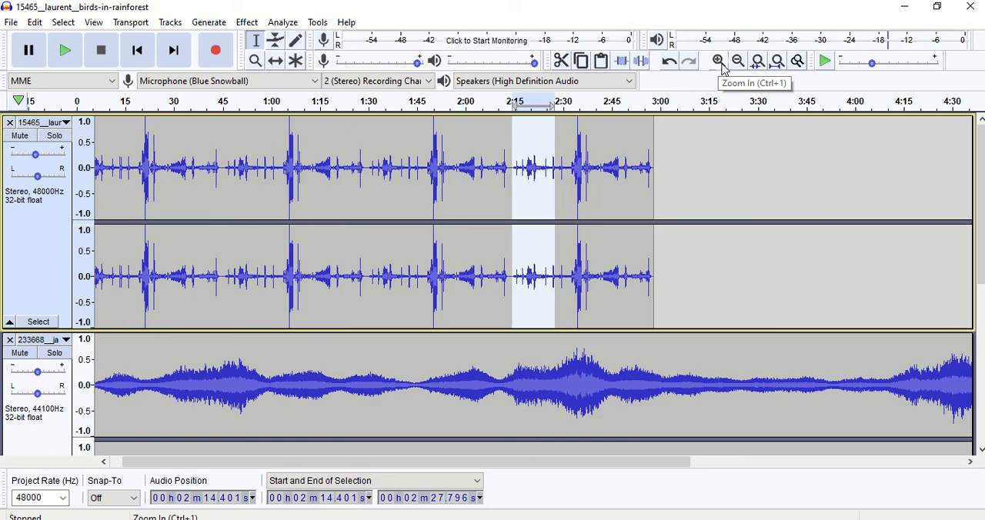
{"action": "left_click", "coordinate": [723, 68]}
{"action": "left_click", "coordinate": [723, 69]}
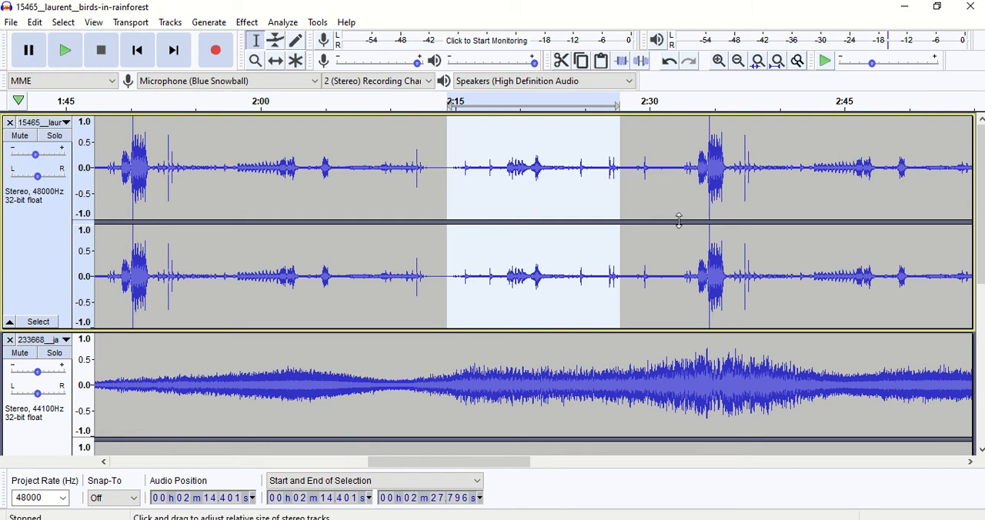
{"action": "key", "text": "c"}
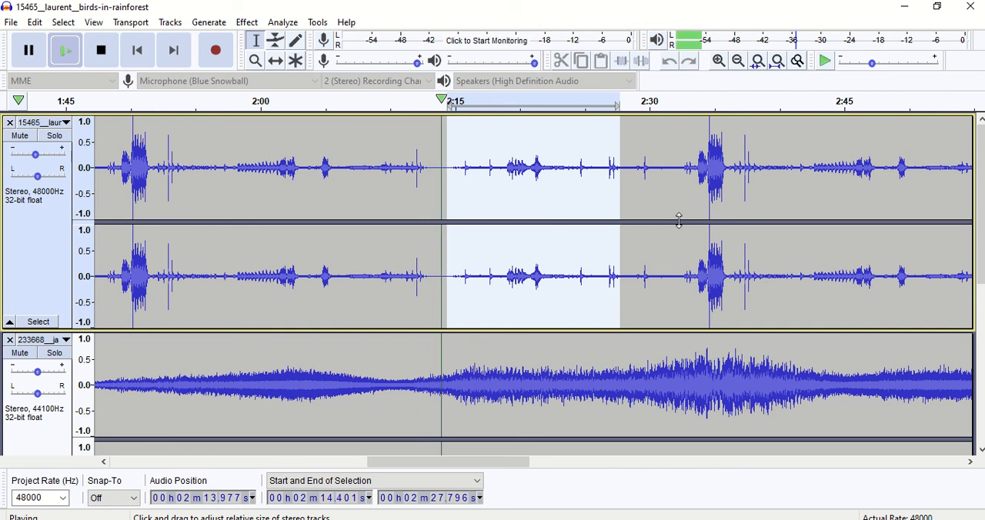
{"action": "key", "text": "c"}
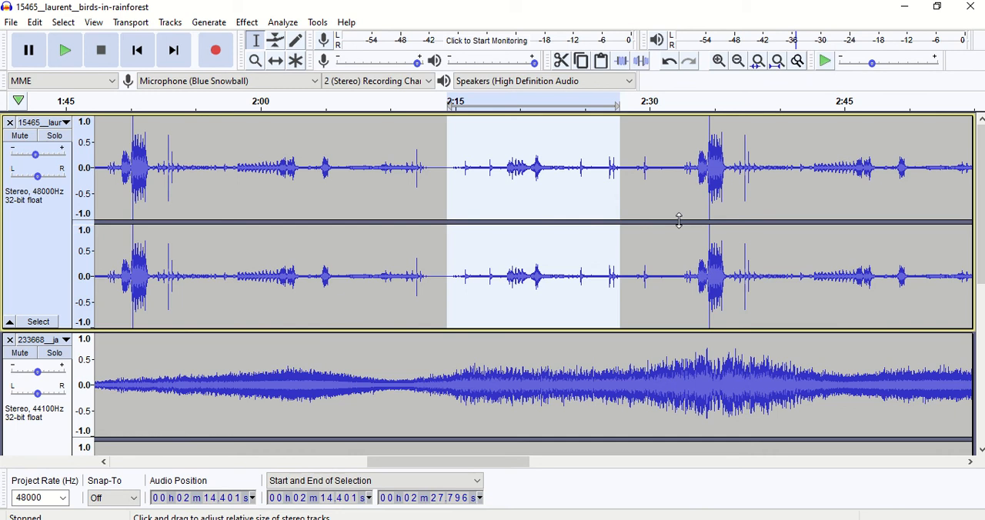
{"action": "key", "text": "Delete"}
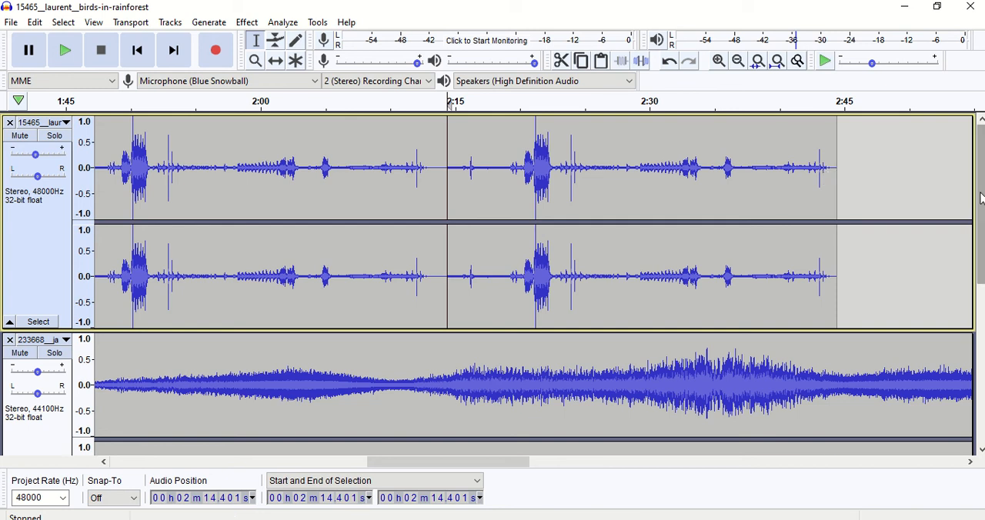
Step: Select the whole clip in the 408786 track and copy it
{"action": "left_click_drag", "start_coordinate": [981, 199], "coordinate": [982, 366]}
{"action": "left_click_drag", "start_coordinate": [466, 461], "coordinate": [156, 465]}
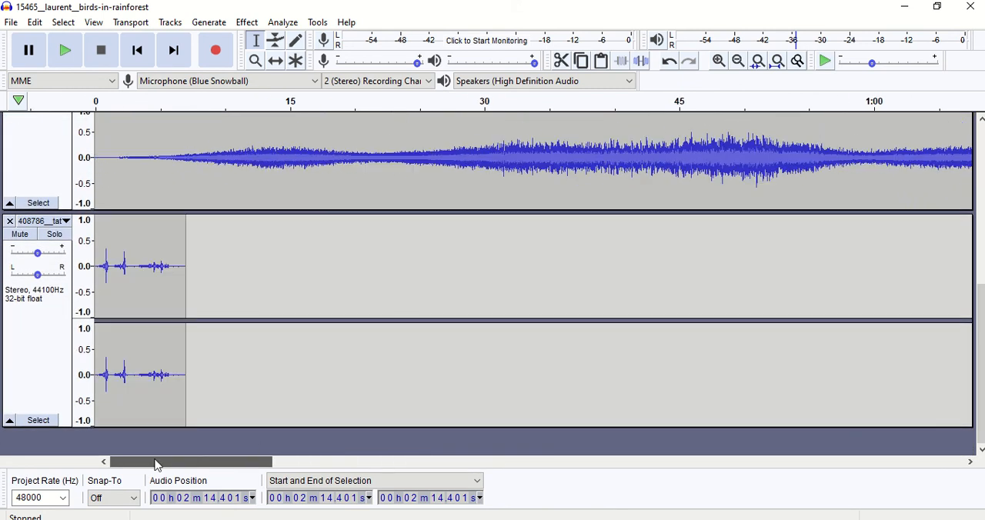
{"action": "left_click", "coordinate": [115, 264]}
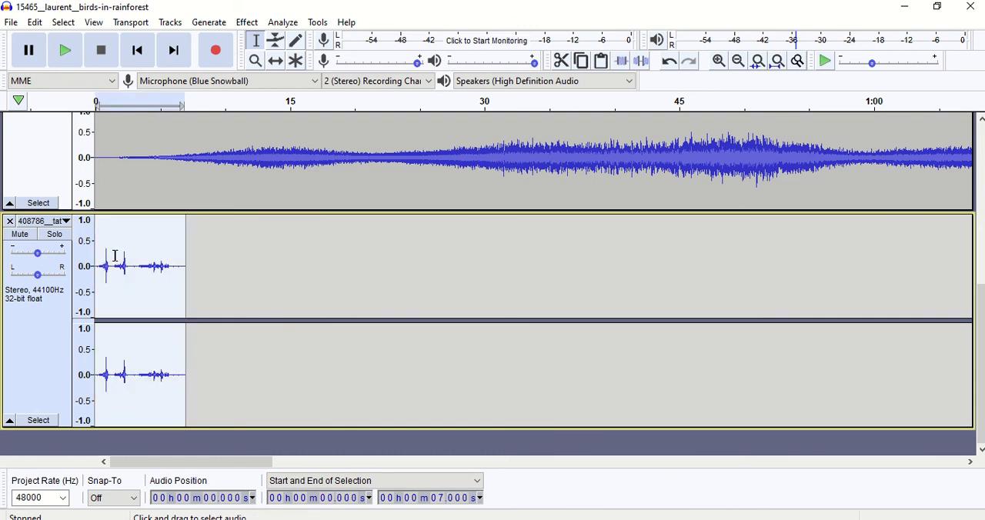
{"action": "left_click", "coordinate": [35, 23]}
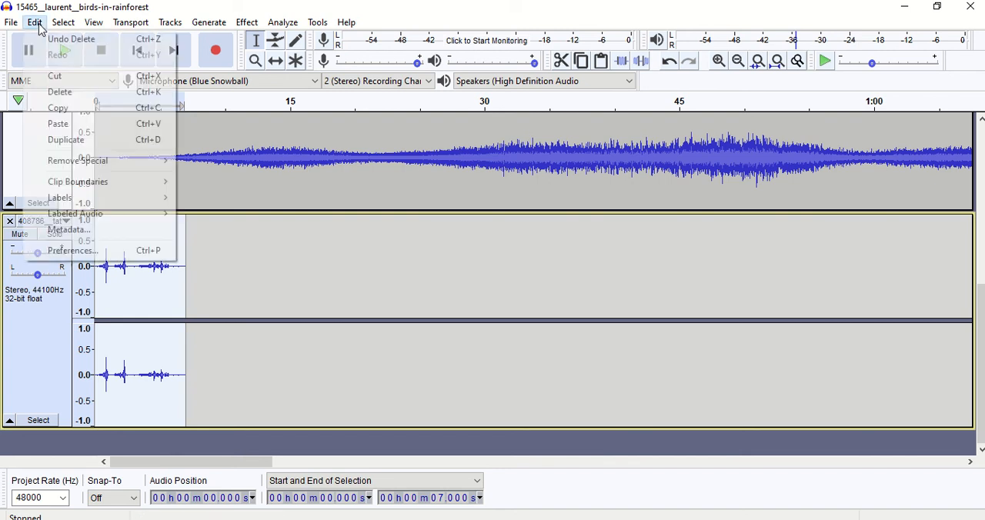
{"action": "left_click", "coordinate": [59, 108]}
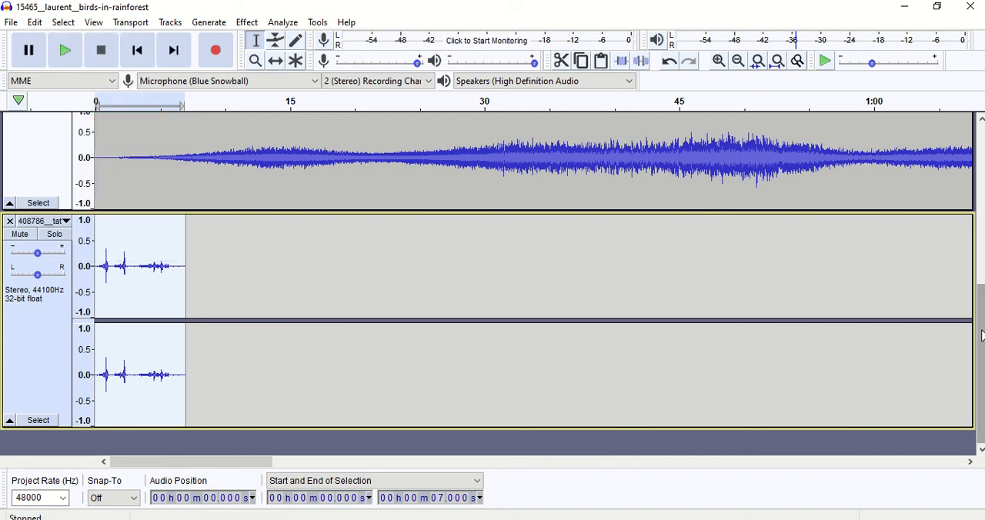
Step: Paste the copied clip into the birds-in-rainforest track at about 2:13.6
{"action": "left_click_drag", "start_coordinate": [981, 336], "coordinate": [979, 171]}
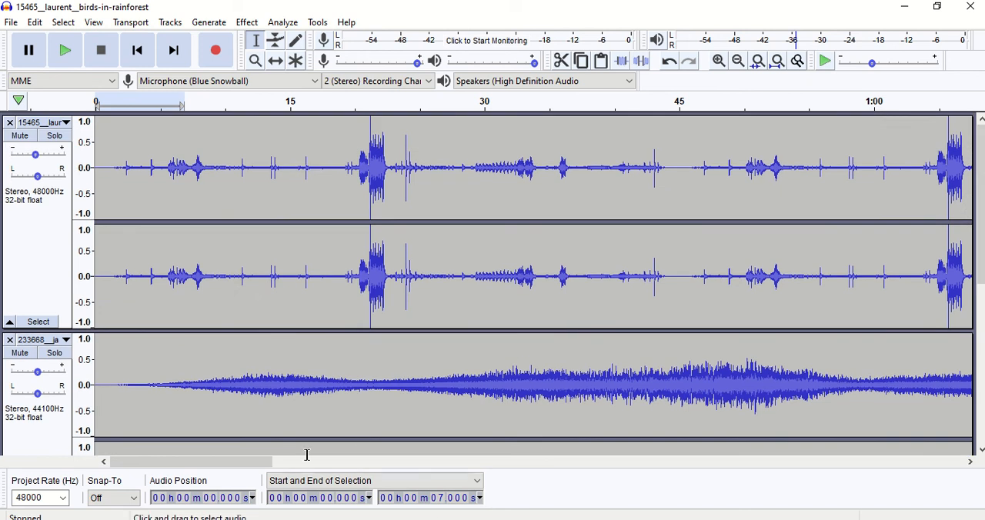
{"action": "left_click_drag", "start_coordinate": [254, 463], "coordinate": [498, 485]}
{"action": "left_click", "coordinate": [520, 171]}
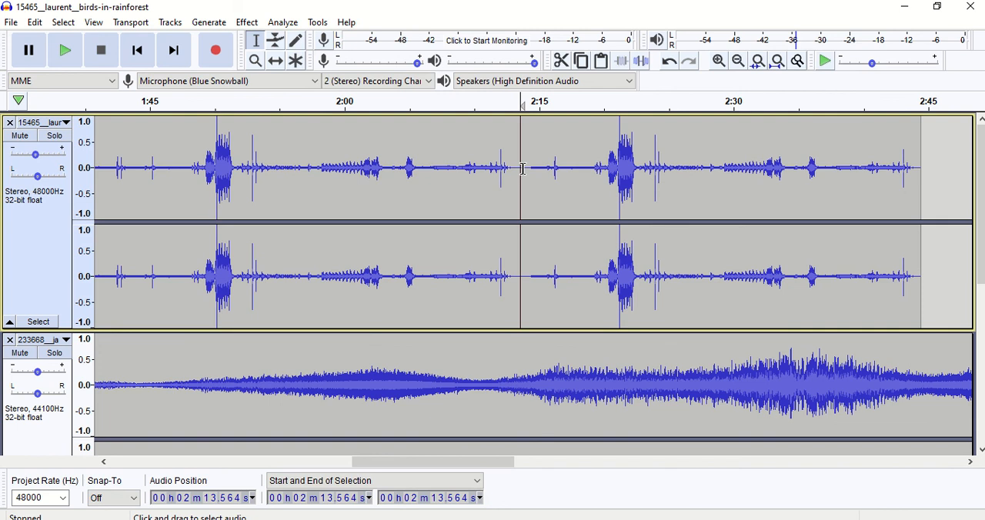
{"action": "left_click", "coordinate": [277, 67]}
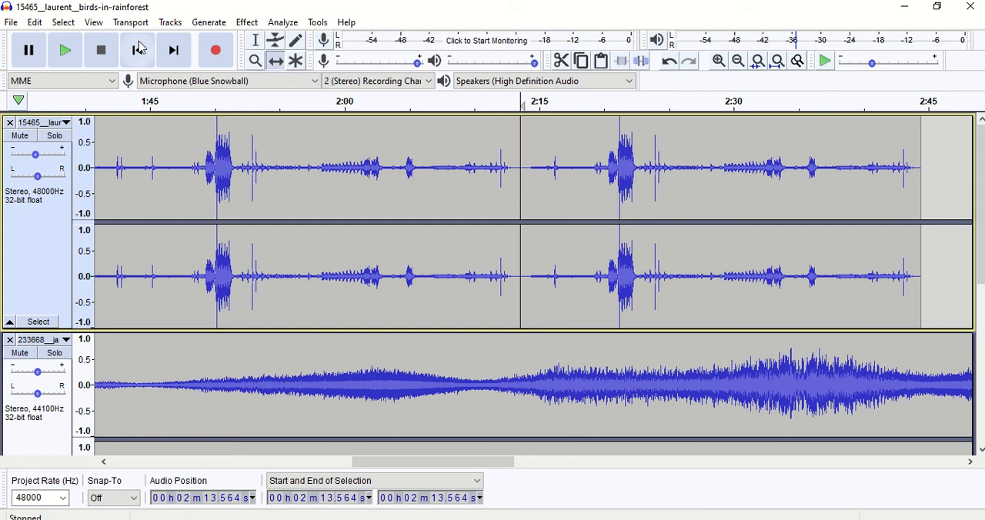
{"action": "left_click", "coordinate": [35, 23]}
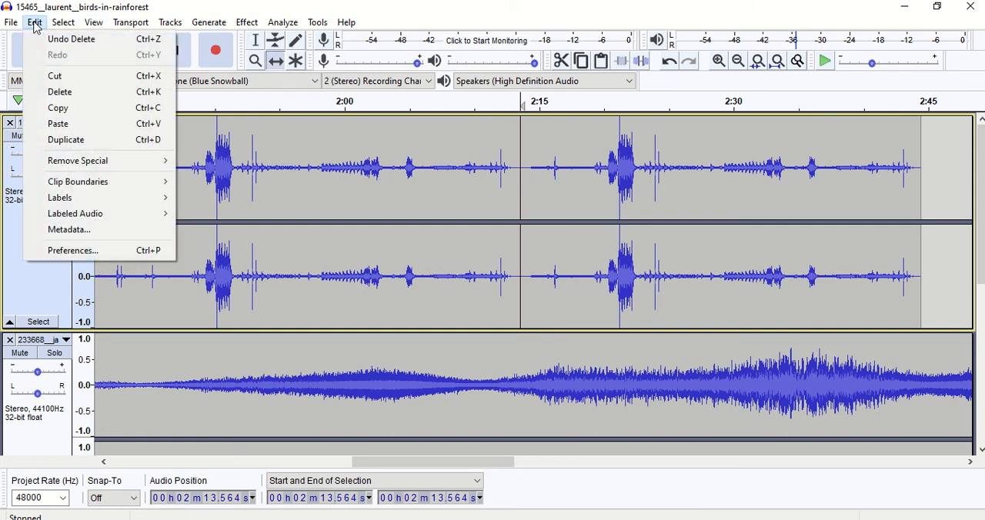
{"action": "left_click", "coordinate": [61, 126]}
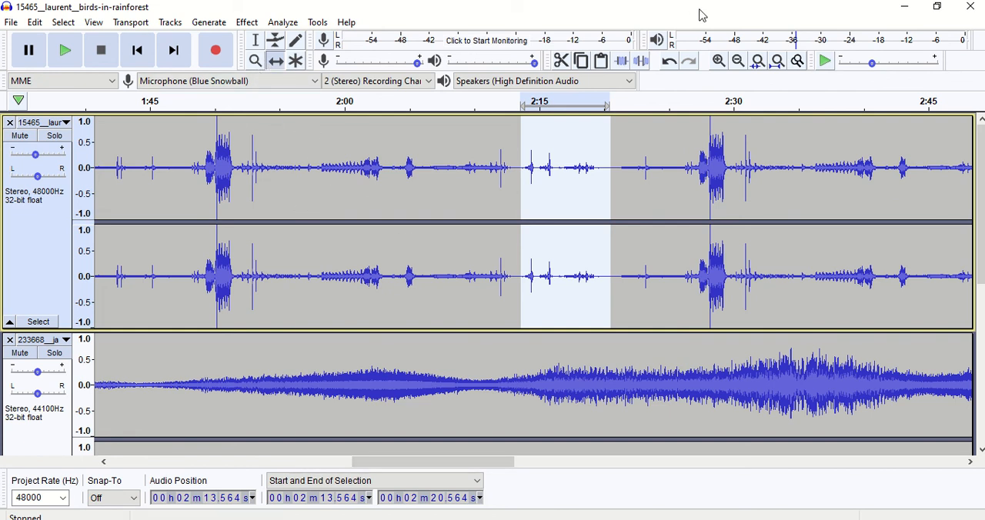
Step: Time-shift the birds-in-rainforest audio slightly later, by about 2 seconds
{"action": "left_click", "coordinate": [739, 66]}
{"action": "left_click", "coordinate": [742, 68]}
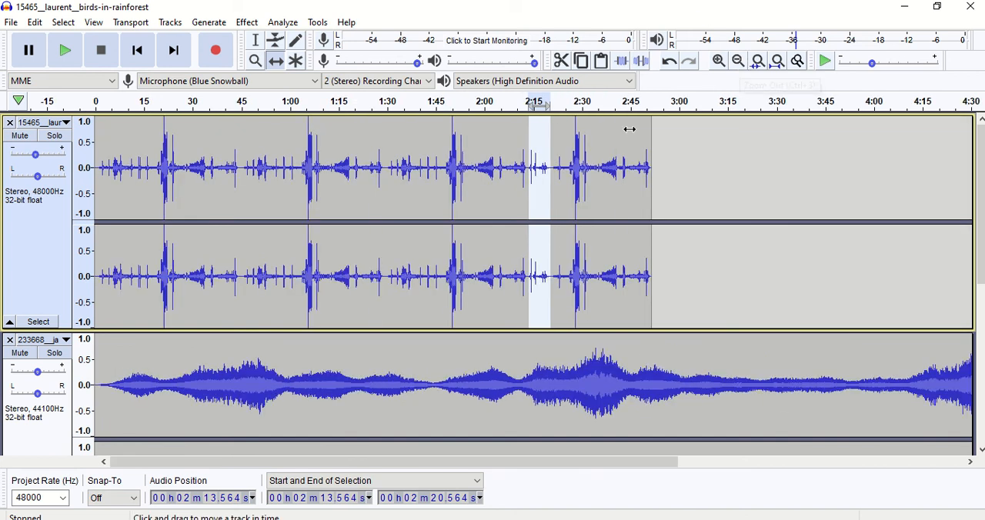
{"action": "left_click_drag", "start_coordinate": [567, 175], "coordinate": [605, 184]}
Step: Time-shift the short clip in the 408786 track so it starts at about 0:51
{"action": "left_click_drag", "start_coordinate": [982, 214], "coordinate": [902, 326]}
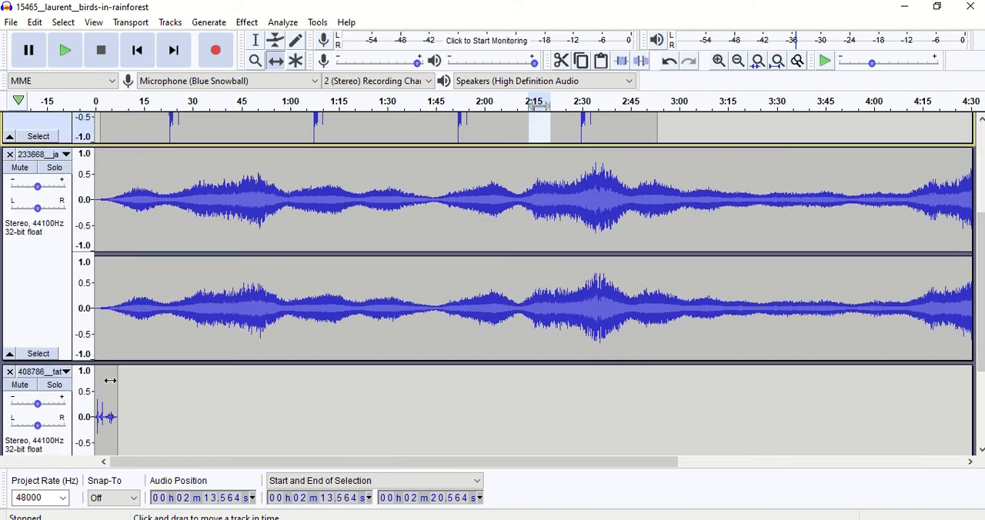
{"action": "left_click_drag", "start_coordinate": [110, 380], "coordinate": [276, 394]}
{"action": "scroll", "coordinate": [816, 332], "scroll_direction": "down", "scroll_amount": 3}
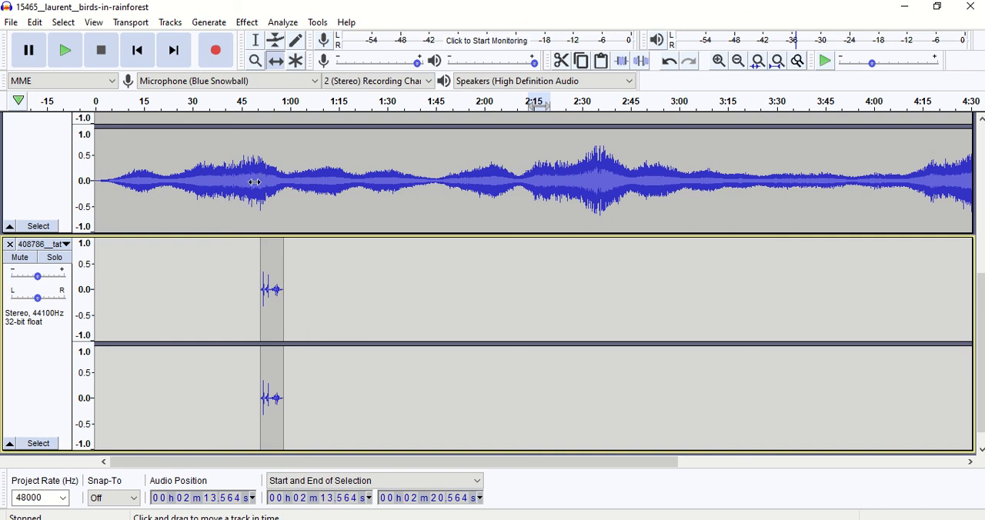
Step: Select the whole shifted clip in the 408786 track with the Selection Tool and copy it
{"action": "left_click", "coordinate": [256, 40]}
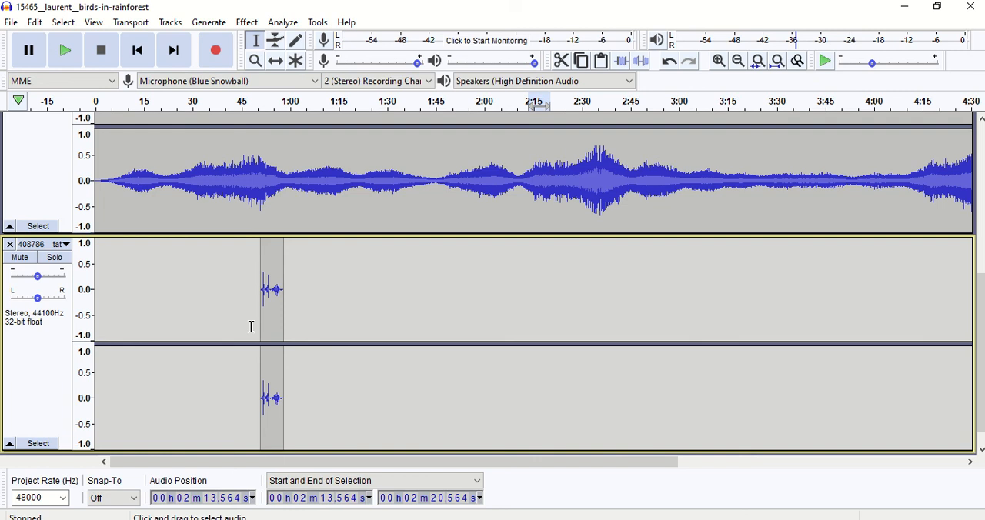
{"action": "double_click", "coordinate": [271, 314]}
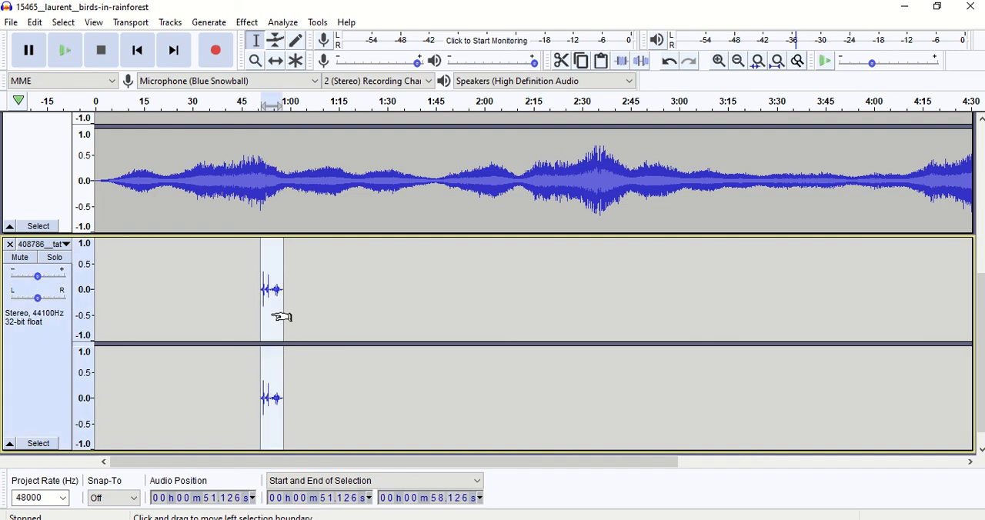
{"action": "left_click", "coordinate": [336, 299]}
{"action": "left_click", "coordinate": [283, 293]}
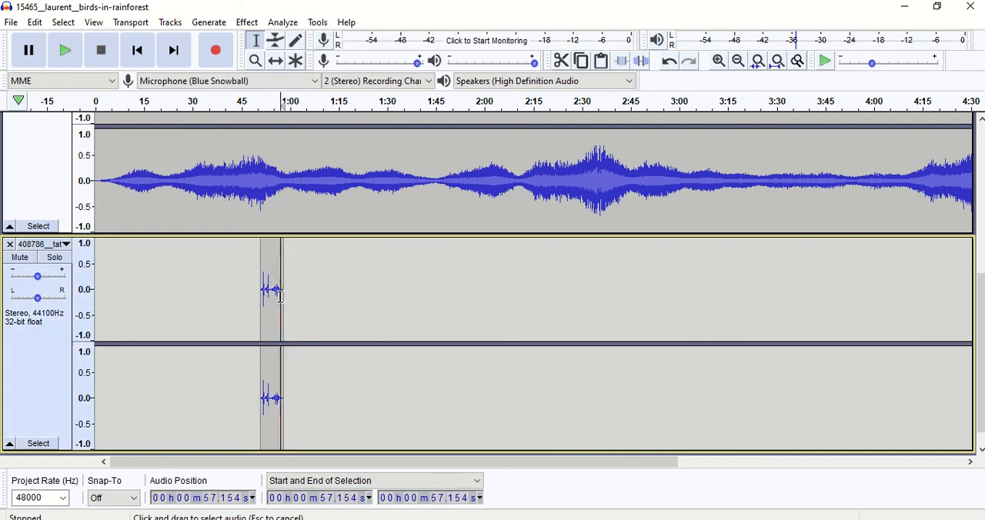
{"action": "double_click", "coordinate": [271, 292]}
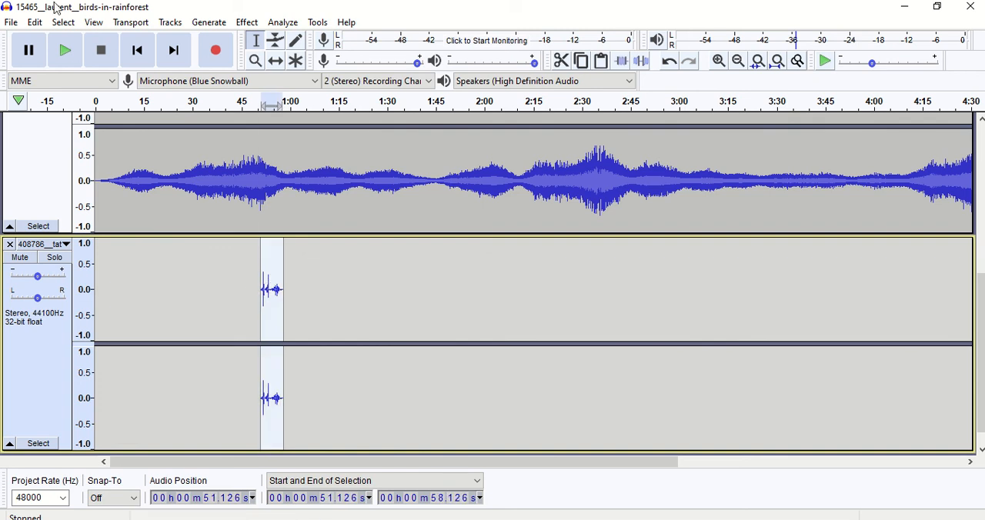
{"action": "left_click", "coordinate": [35, 22]}
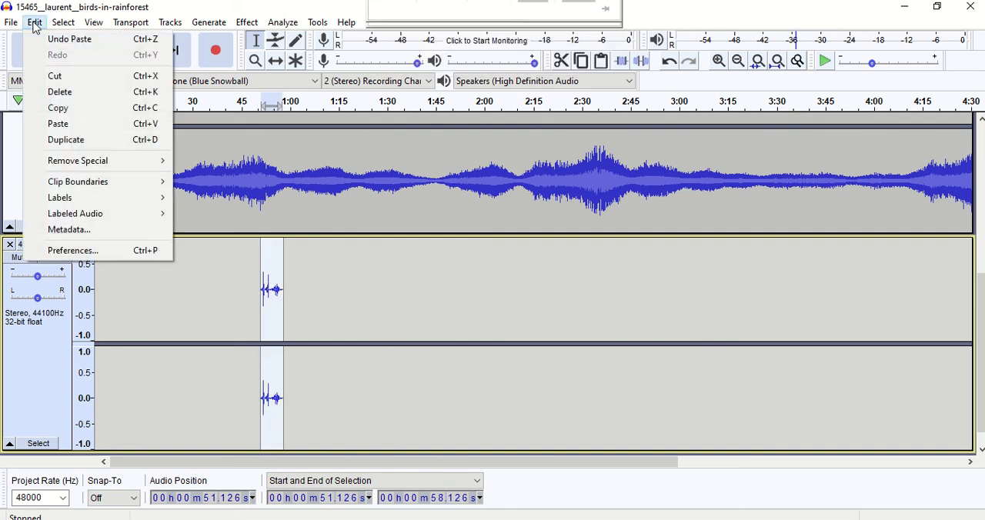
{"action": "left_click", "coordinate": [58, 107]}
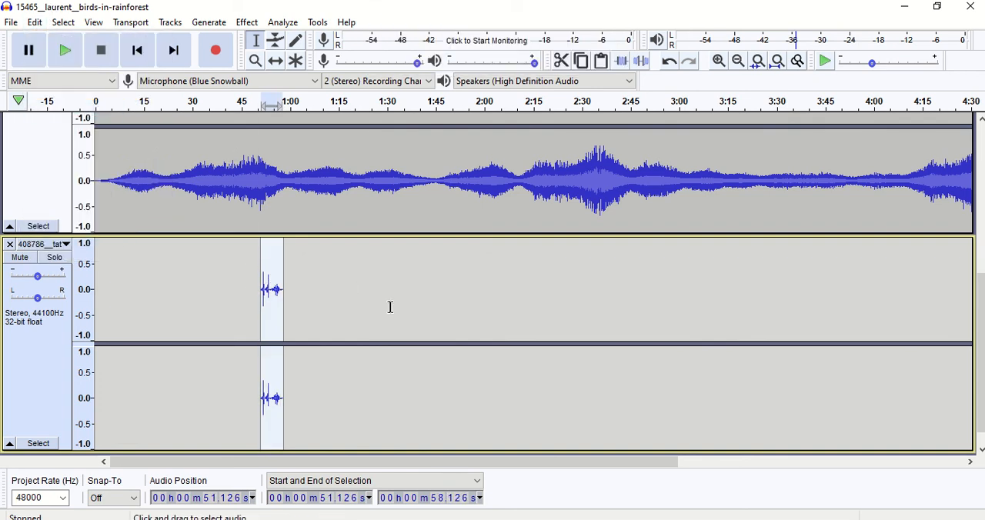
Step: Paste three copies of the copied clip into the 408786 track at about 1:31, 2:13 and 2:35
{"action": "left_click", "coordinate": [391, 307]}
{"action": "left_click", "coordinate": [34, 22]}
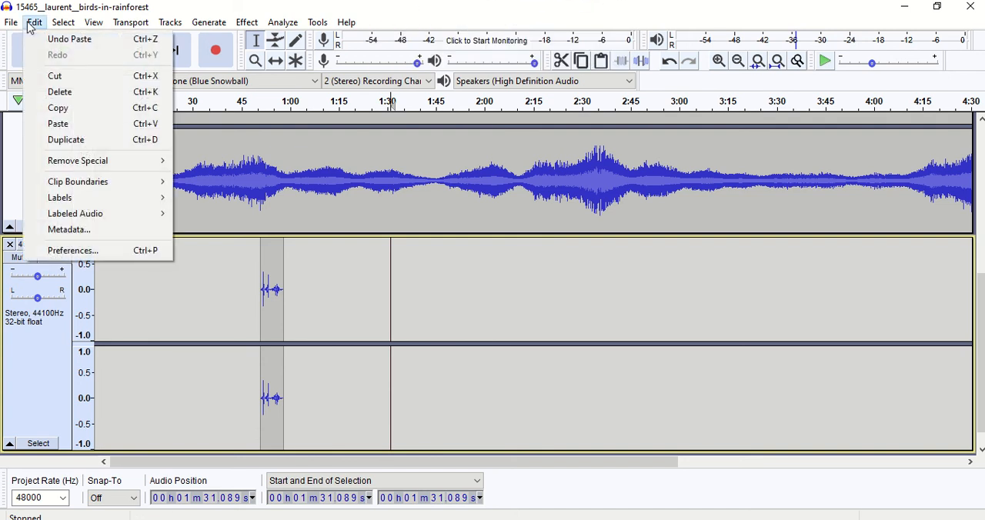
{"action": "left_click", "coordinate": [57, 123]}
{"action": "left_click", "coordinate": [528, 284]}
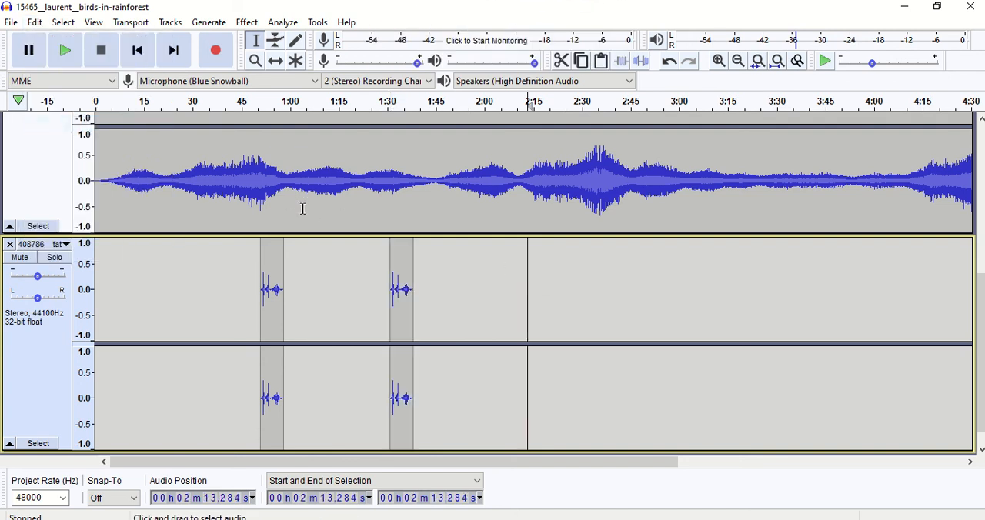
{"action": "left_click", "coordinate": [35, 22]}
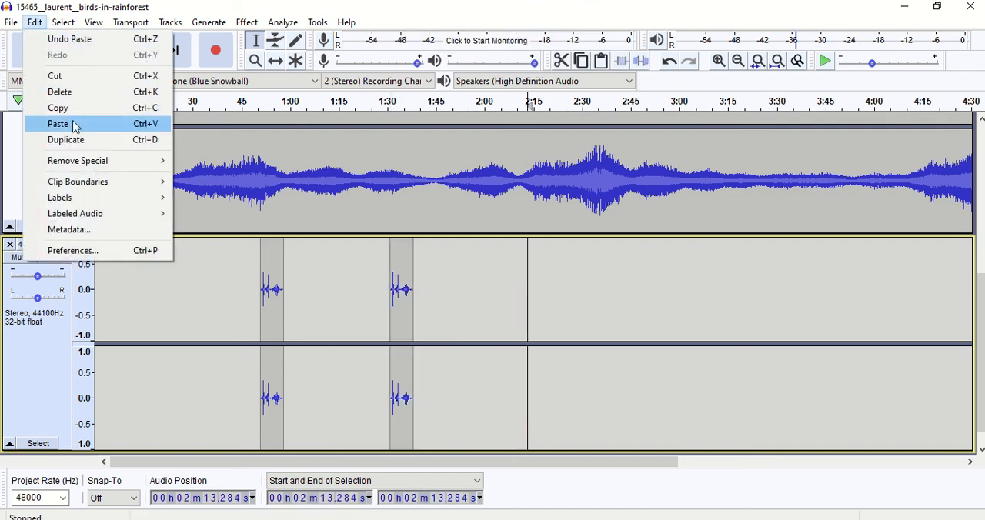
{"action": "left_click", "coordinate": [66, 124]}
{"action": "left_click", "coordinate": [599, 300]}
{"action": "key", "text": "ctrl+v"}
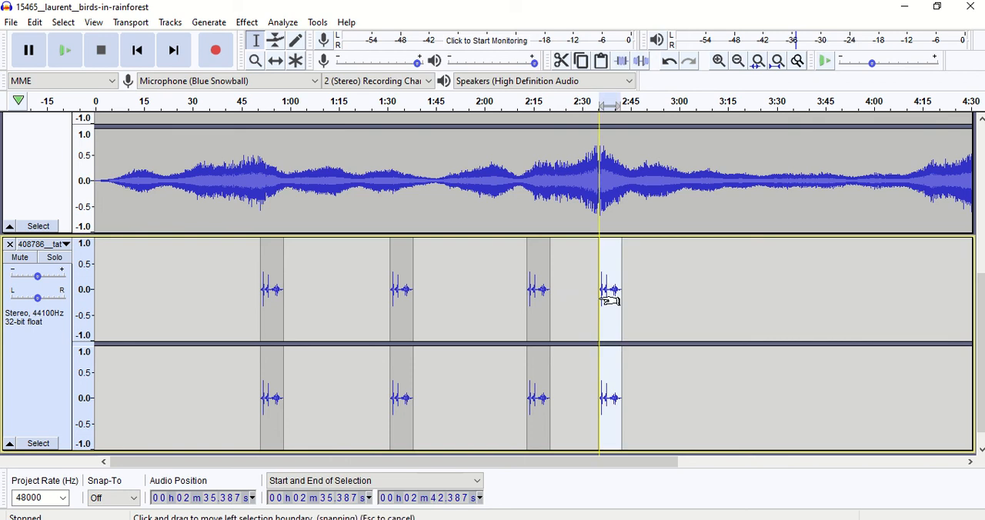
Step: Time-shift the second clip in the 408786 track to start at about 1:27 and the last clip to about 3:03.5
{"action": "left_click", "coordinate": [690, 311]}
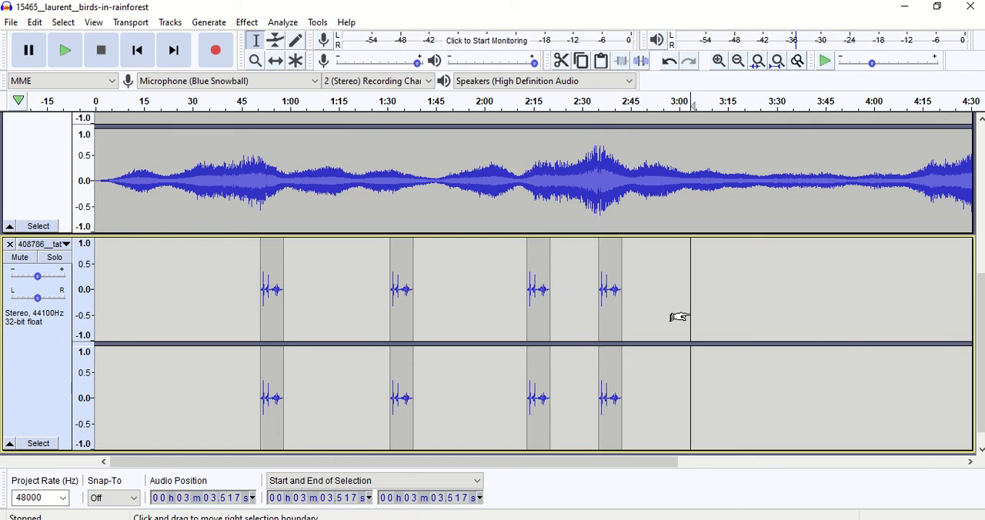
{"action": "left_click", "coordinate": [275, 63]}
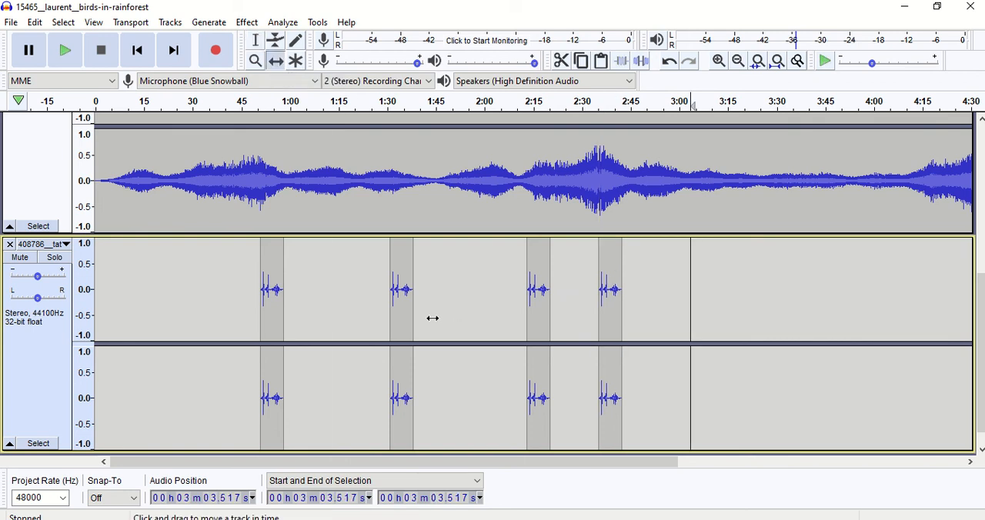
{"action": "mouse_move", "coordinate": [397, 312]}
{"action": "left_mouse_down"}
{"action": "mouse_move", "coordinate": [438, 312]}
{"action": "mouse_move", "coordinate": [384, 313]}
{"action": "left_mouse_up"}
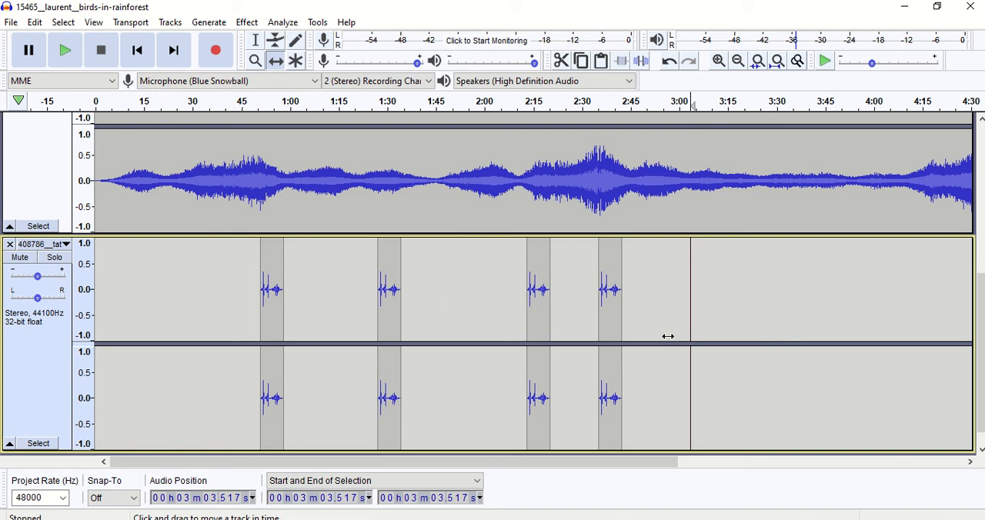
{"action": "left_click_drag", "start_coordinate": [616, 322], "coordinate": [706, 314]}
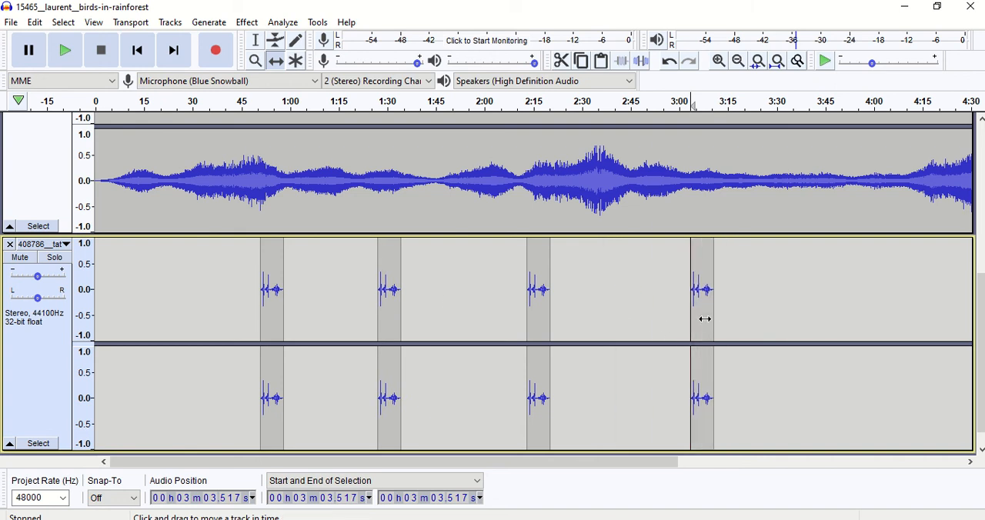
Step: Select all four clips in the 408786 track and time-shift them together about 2 seconds later
{"action": "left_click", "coordinate": [256, 44]}
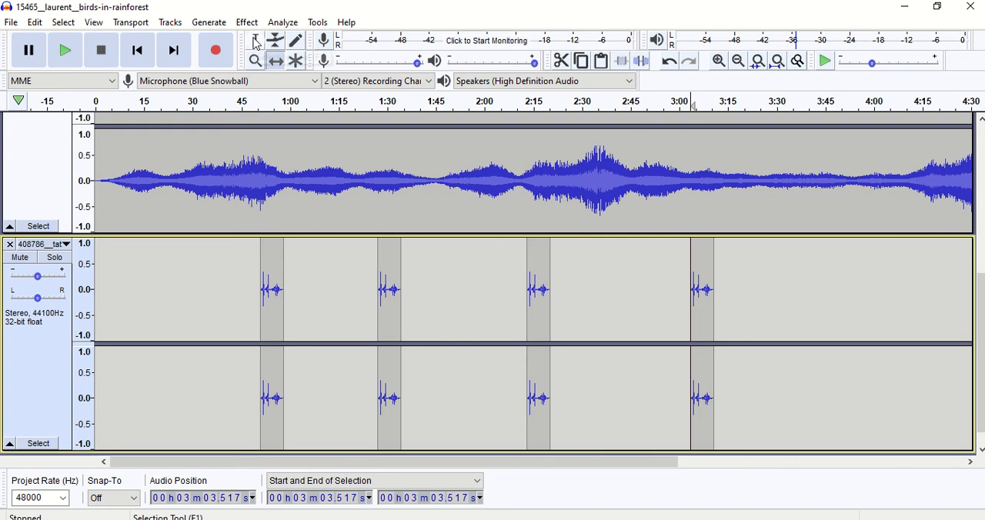
{"action": "left_click", "coordinate": [267, 271]}
{"action": "left_click_drag", "start_coordinate": [256, 275], "coordinate": [718, 290]}
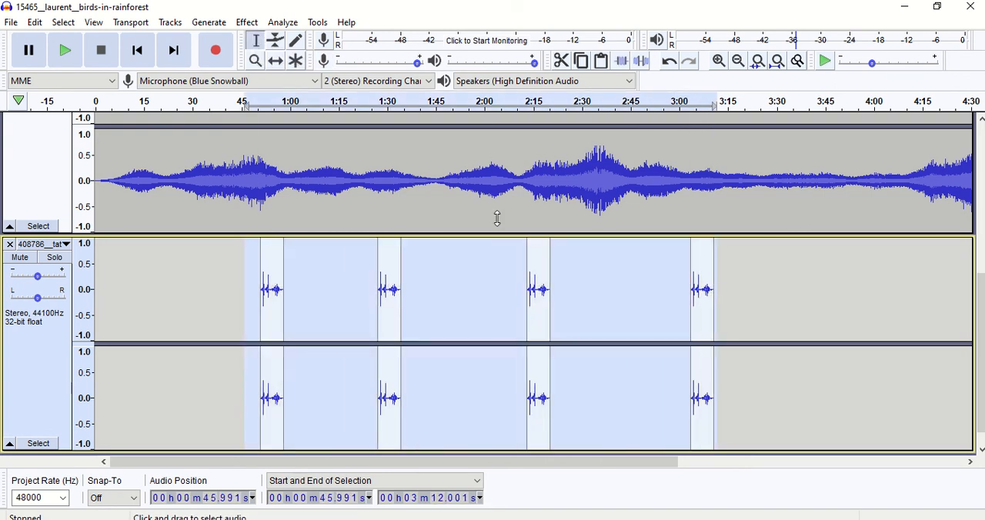
{"action": "left_click", "coordinate": [275, 61]}
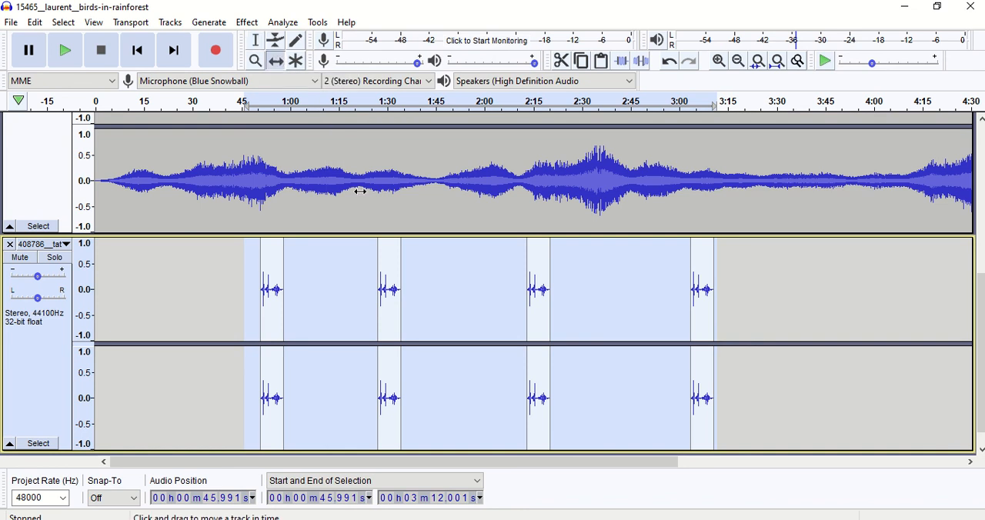
{"action": "mouse_move", "coordinate": [390, 255]}
{"action": "left_mouse_down"}
{"action": "mouse_move", "coordinate": [479, 265]}
{"action": "mouse_move", "coordinate": [396, 257]}
{"action": "left_mouse_up"}
{"action": "left_click", "coordinate": [257, 42]}
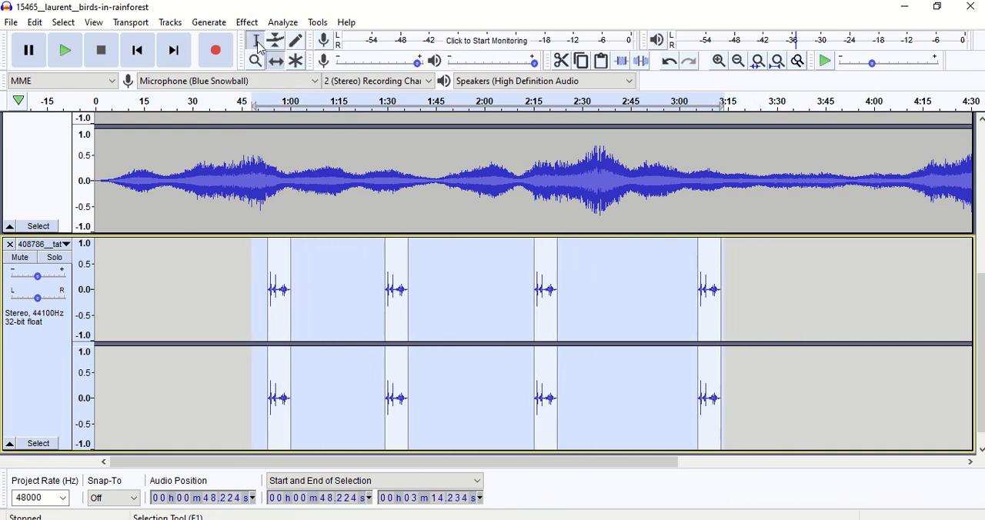